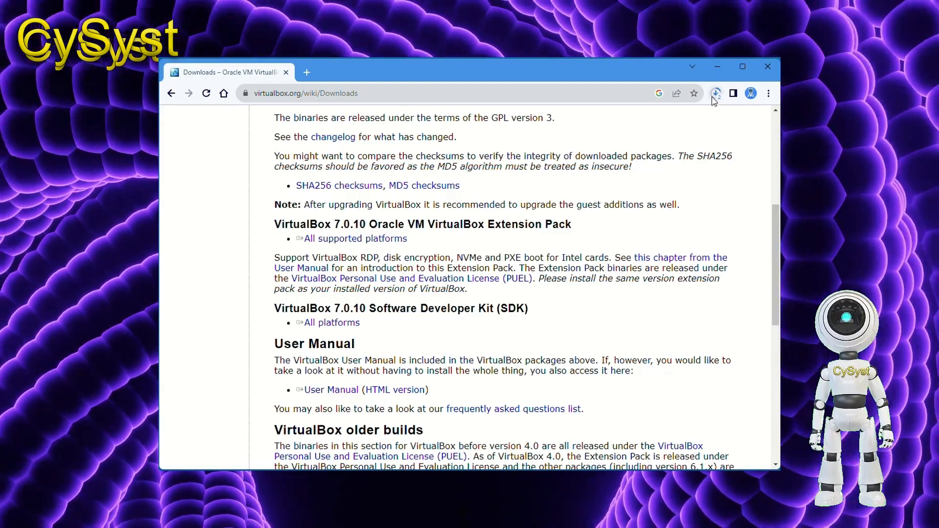
Install the downloaded Oracle VM VirtualBox Extension Pack 7.0.10 and agree to its licence.
left_click(715, 94)
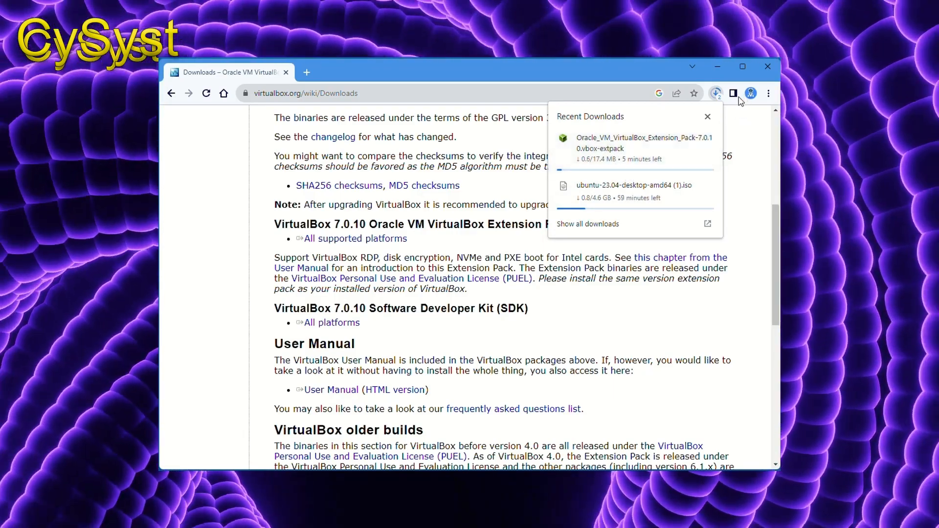
left_click(716, 95)
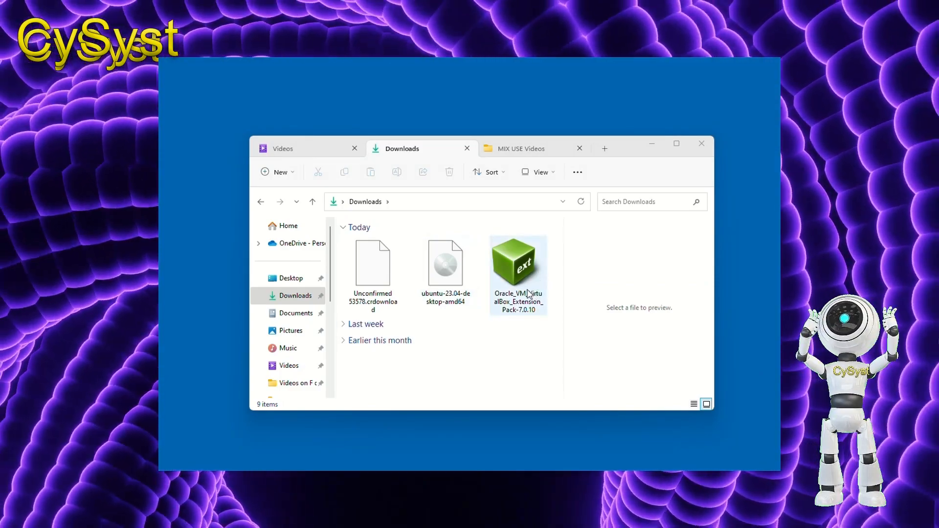
left_click(528, 293)
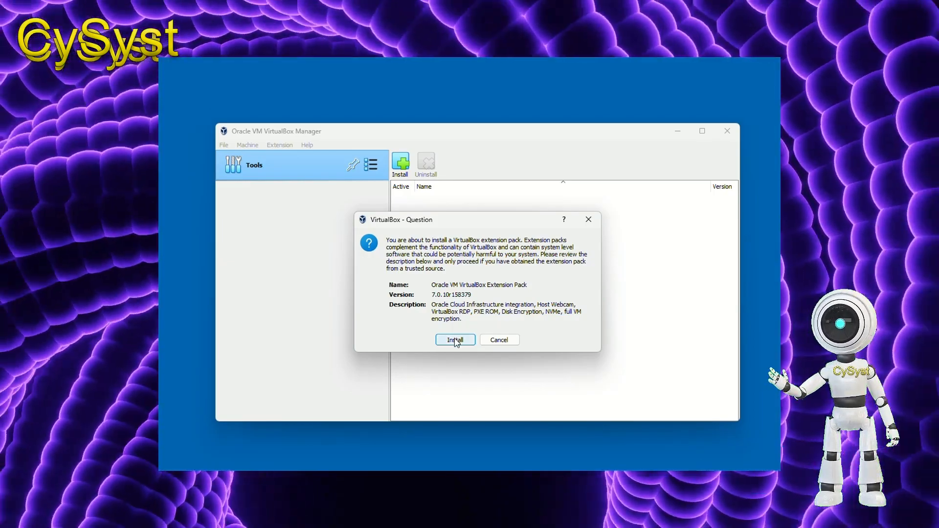
left_click(455, 341)
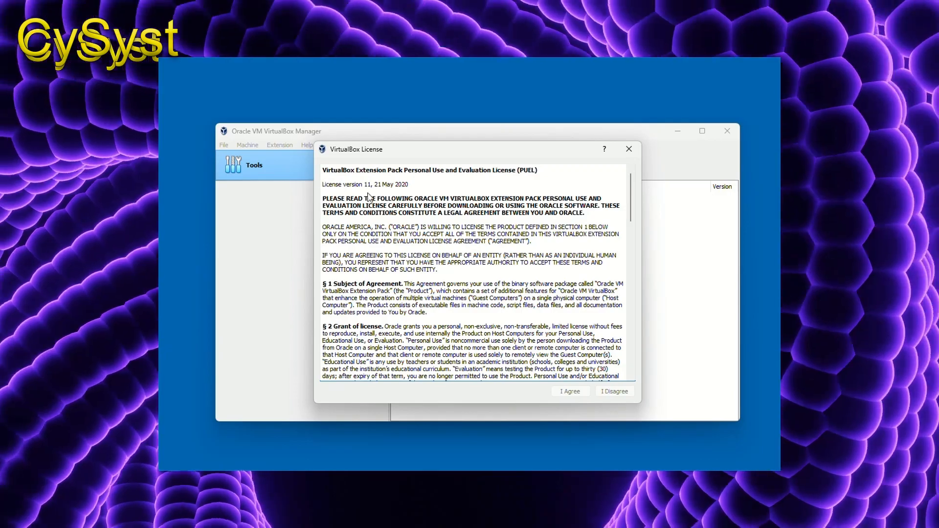
scroll(531, 317, "down", 20)
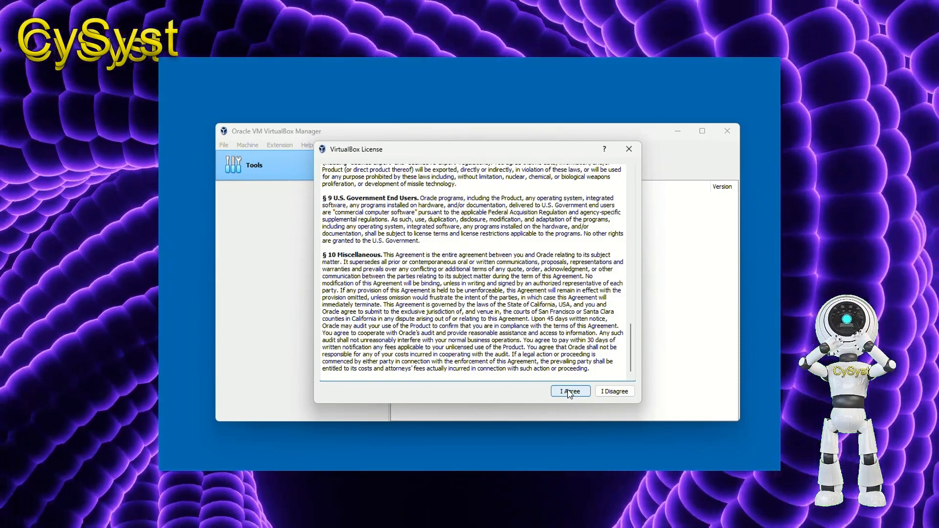
left_click(569, 392)
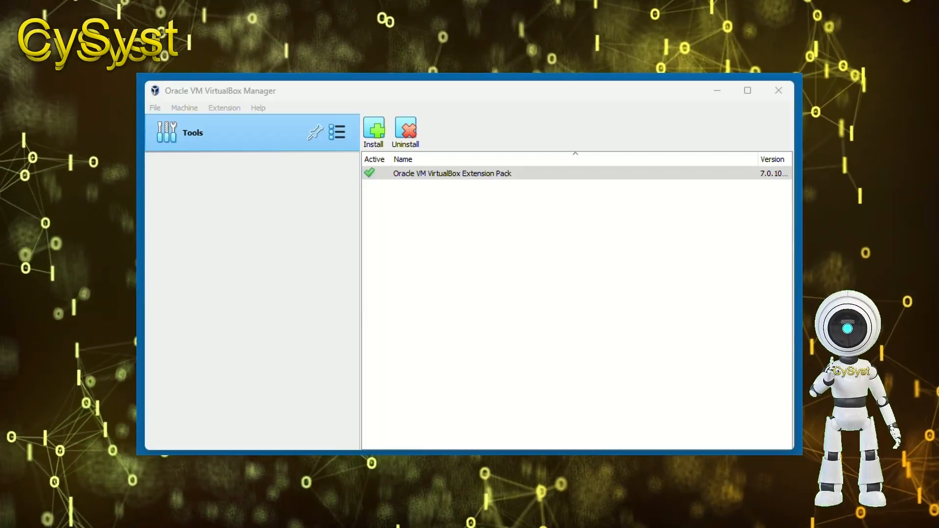
left_click(486, 173)
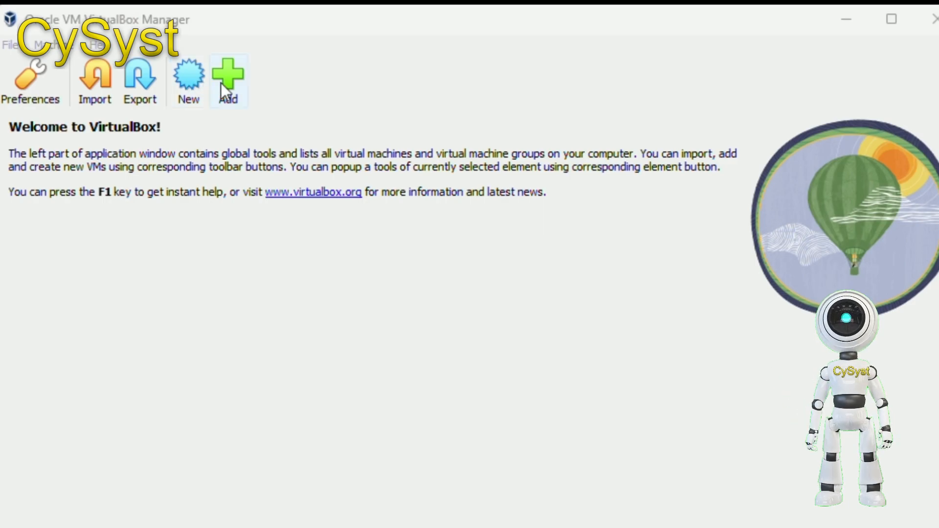
Begin creating a new virtual machine and name it Ubuntu.
left_click(194, 80)
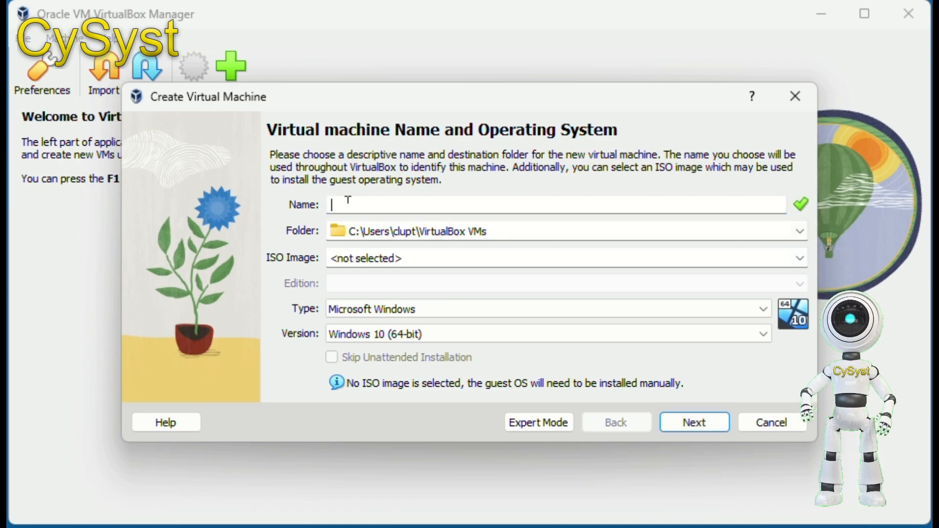
key("BackSpace")
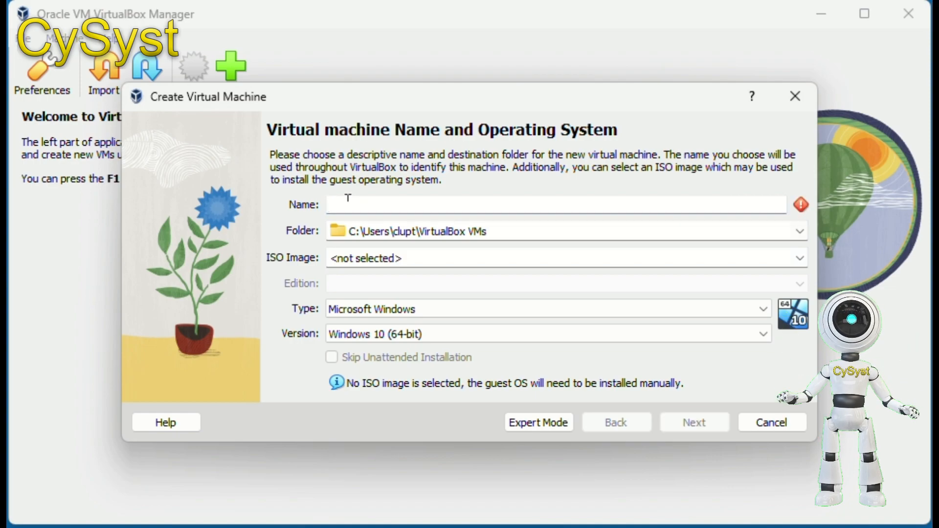
type("U")
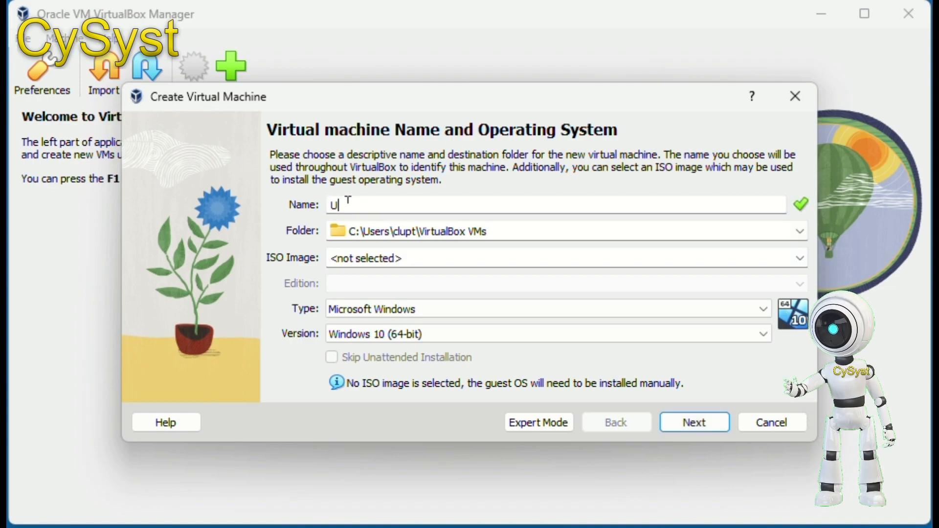
type("bunt")
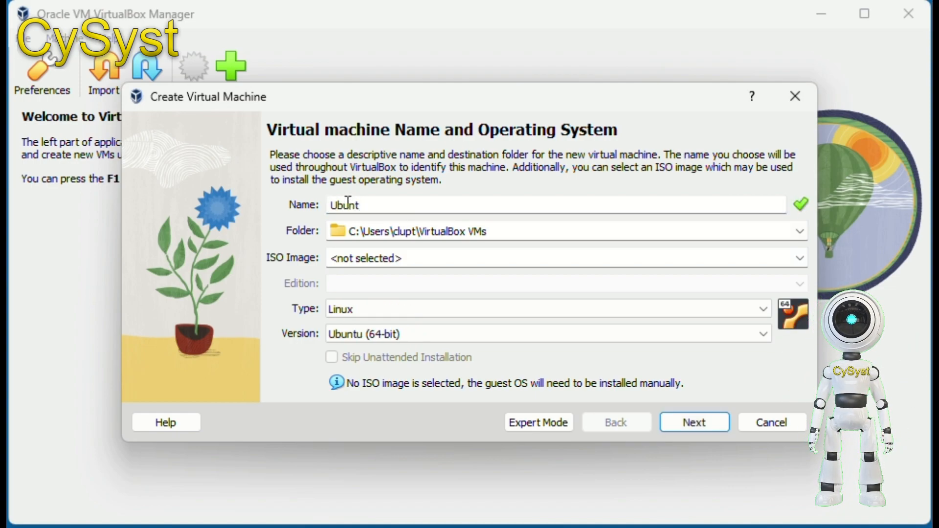
type("u")
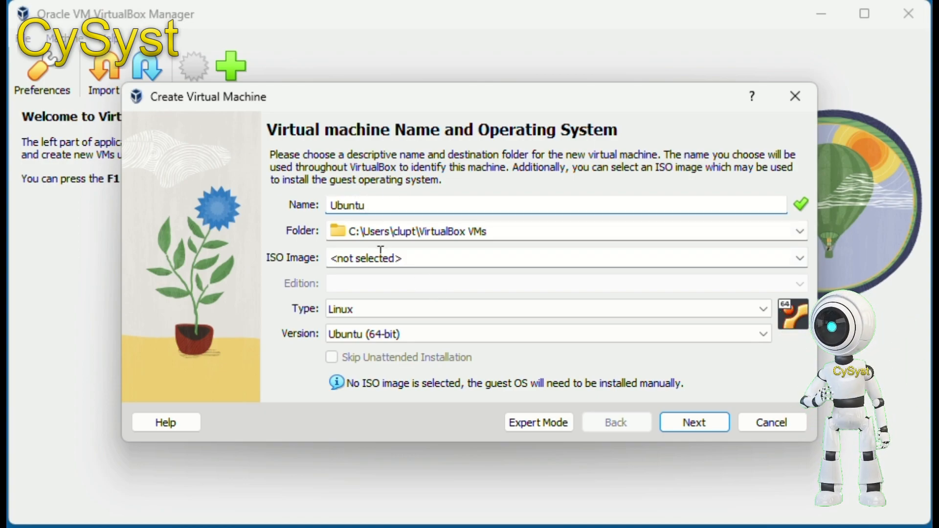
Use ubuntu-23.04-desktop-amd64.iso from the Downloads folder as the ISO image and skip the unattended installation.
left_click(425, 253)
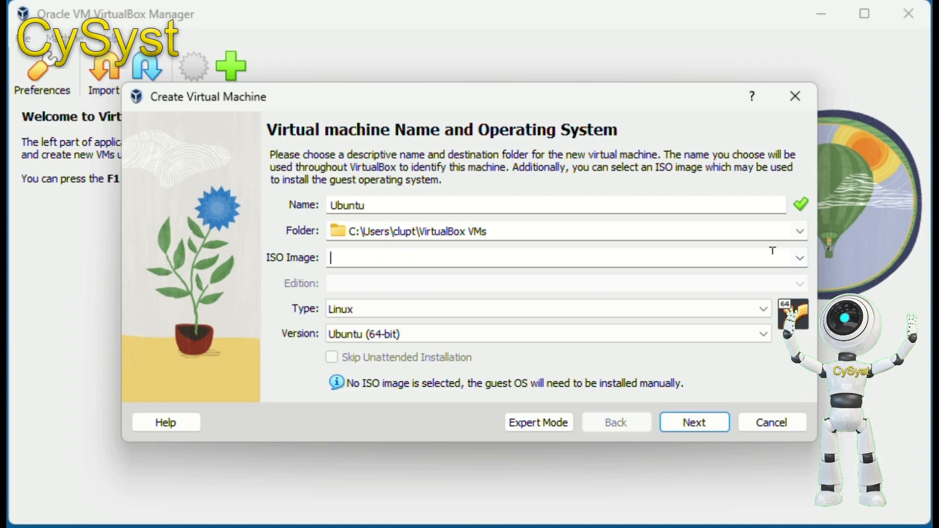
left_click(801, 258)
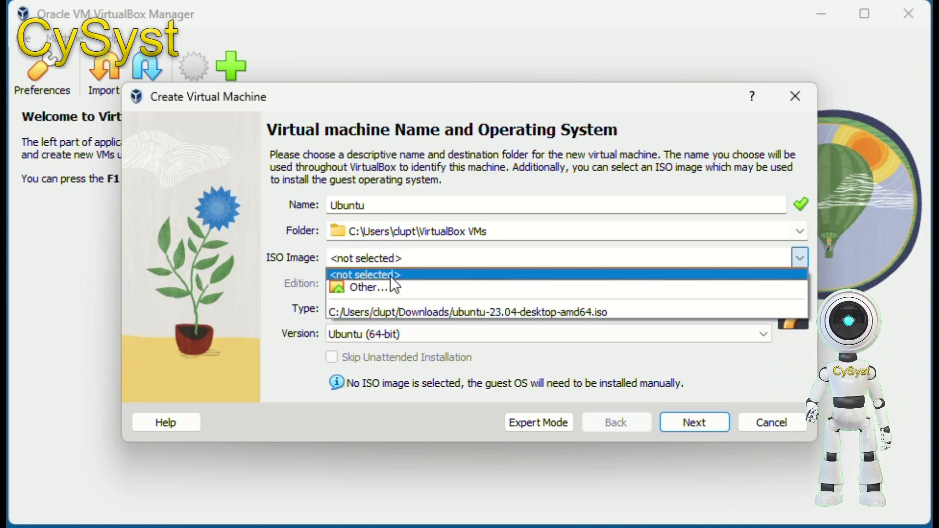
left_click(384, 287)
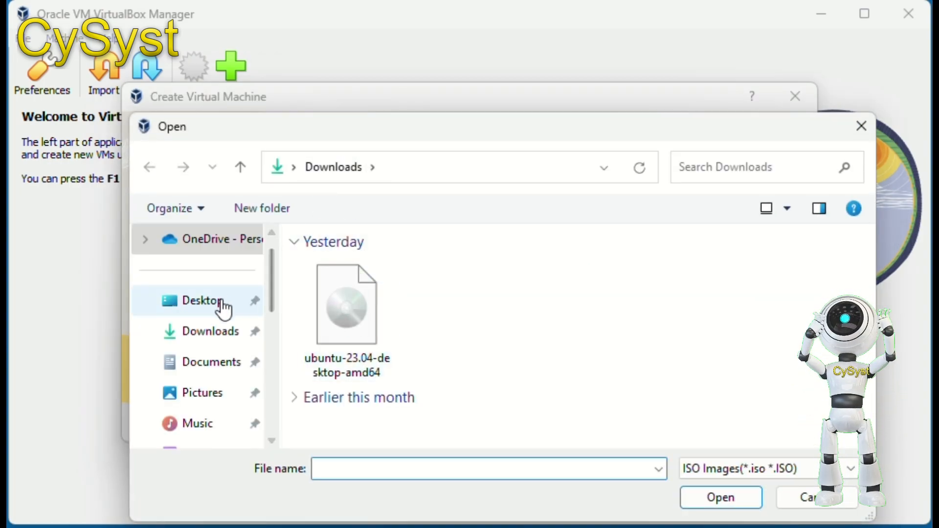
double_click(350, 338)
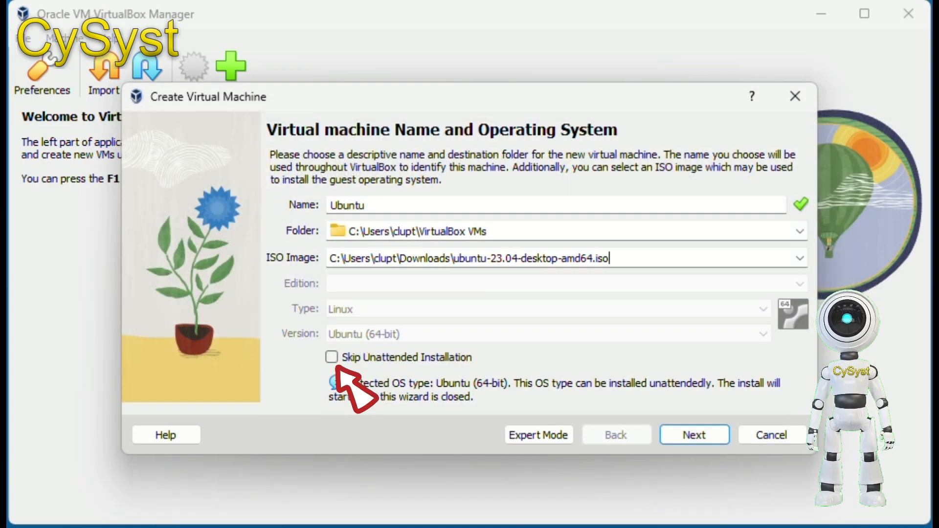
left_click(343, 361)
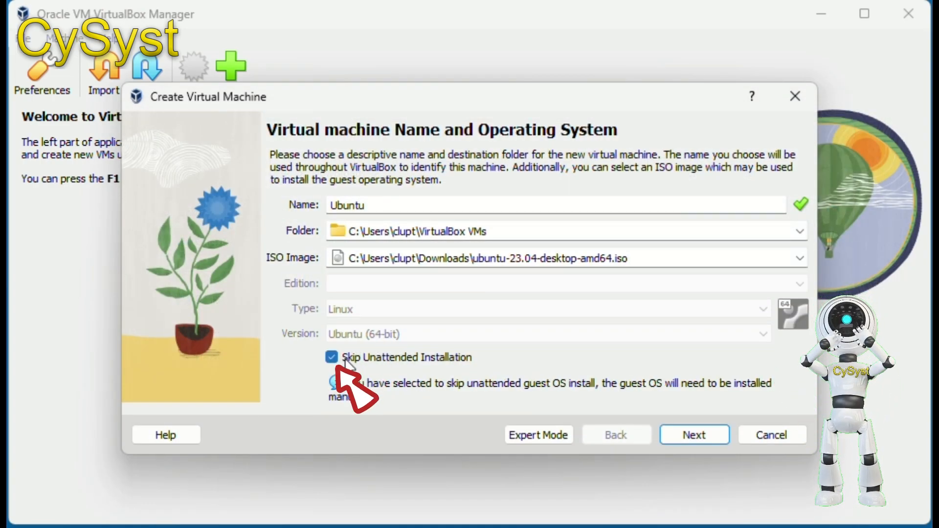
left_click(704, 438)
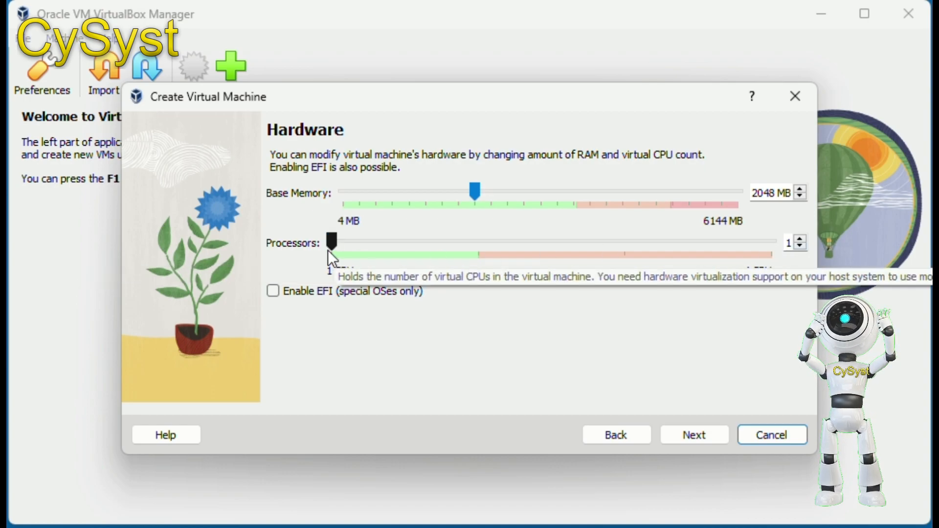
Finish creating the virtual machine with 2 processors and a new 25 GB virtual hard disk.
left_click_drag(329, 245, 474, 304)
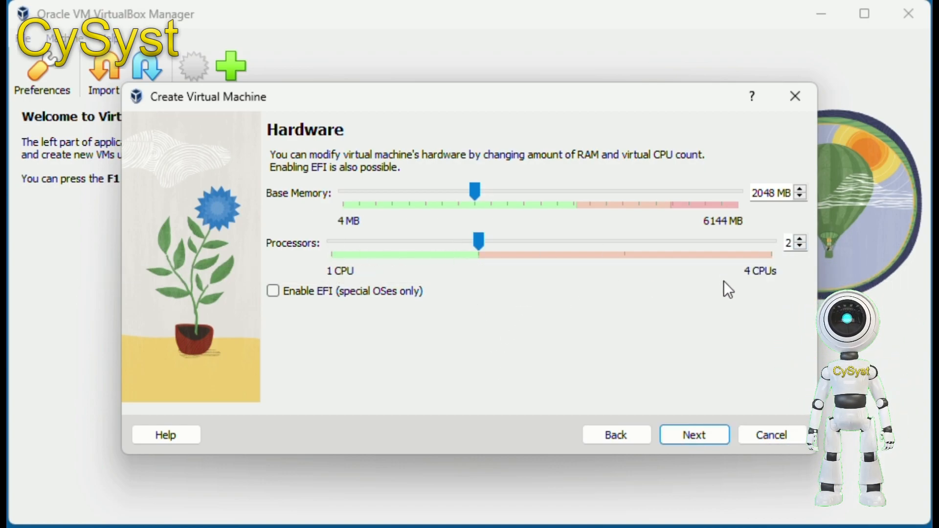
left_click(707, 440)
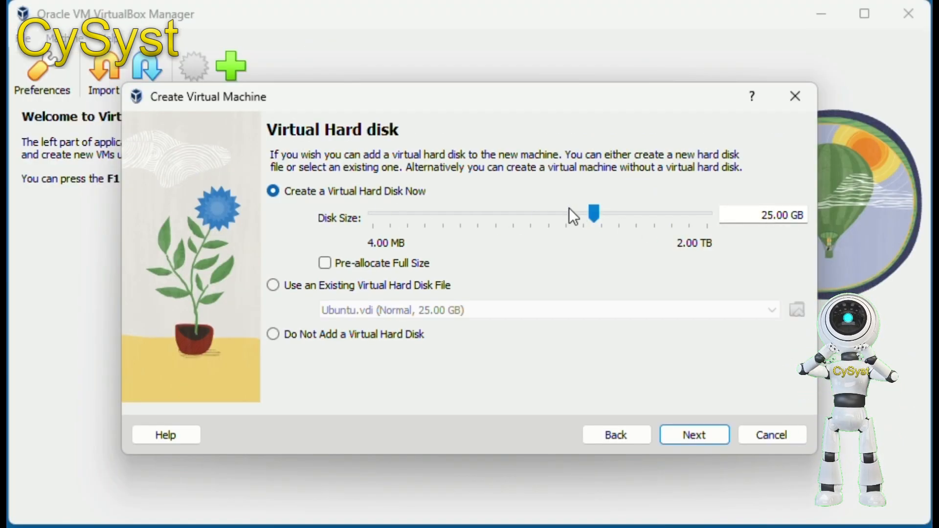
mouse_move(590, 212)
left_mouse_down()
mouse_move(696, 222)
mouse_move(587, 217)
mouse_move(600, 216)
left_mouse_up()
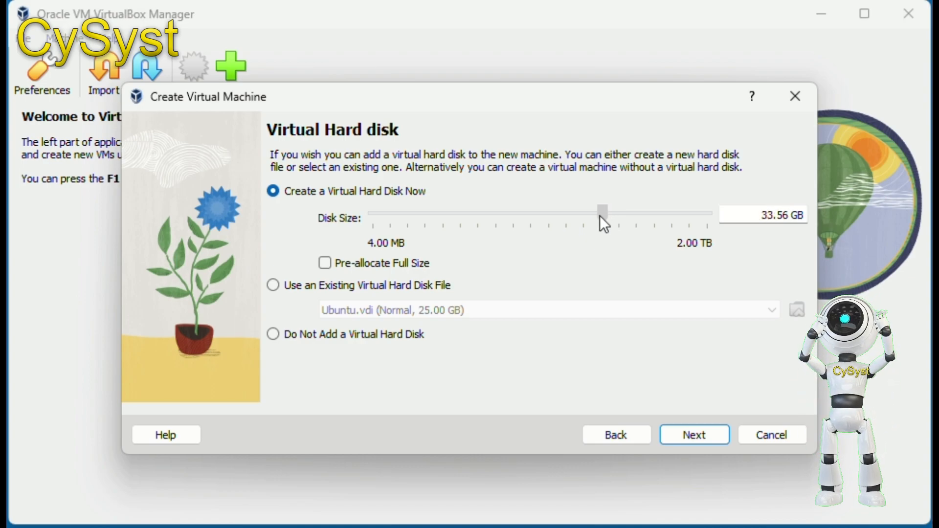
double_click(755, 215)
type("25")
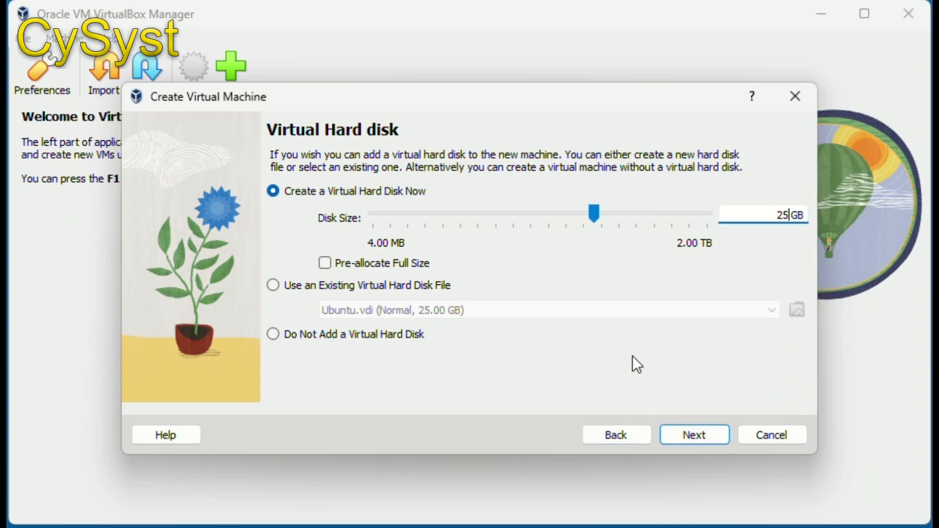
left_click(685, 432)
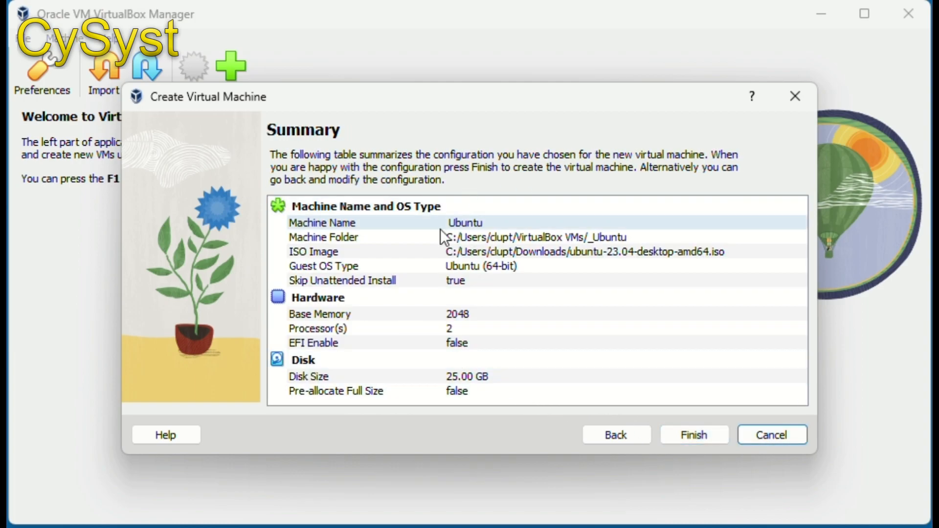
left_click(691, 435)
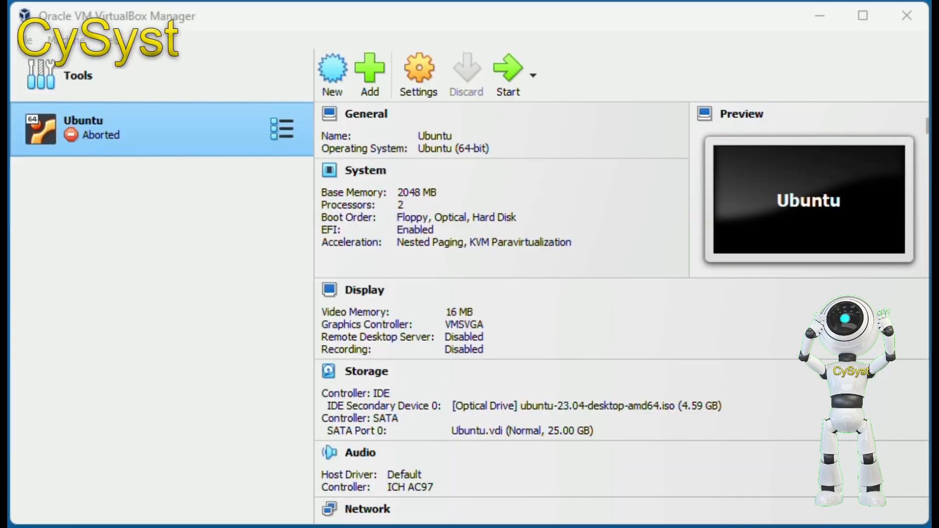
Look at the Ubuntu machine's general settings and start the virtual machine.
left_click(415, 63)
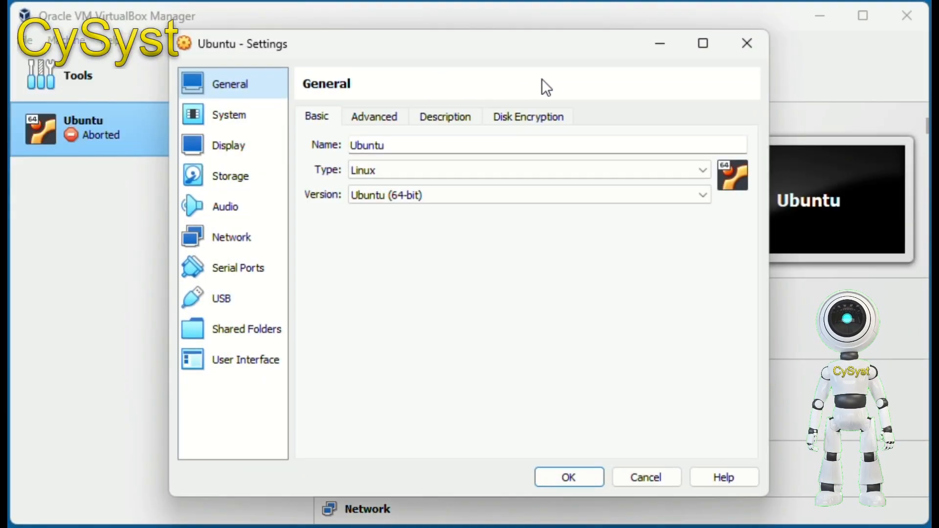
left_click(743, 46)
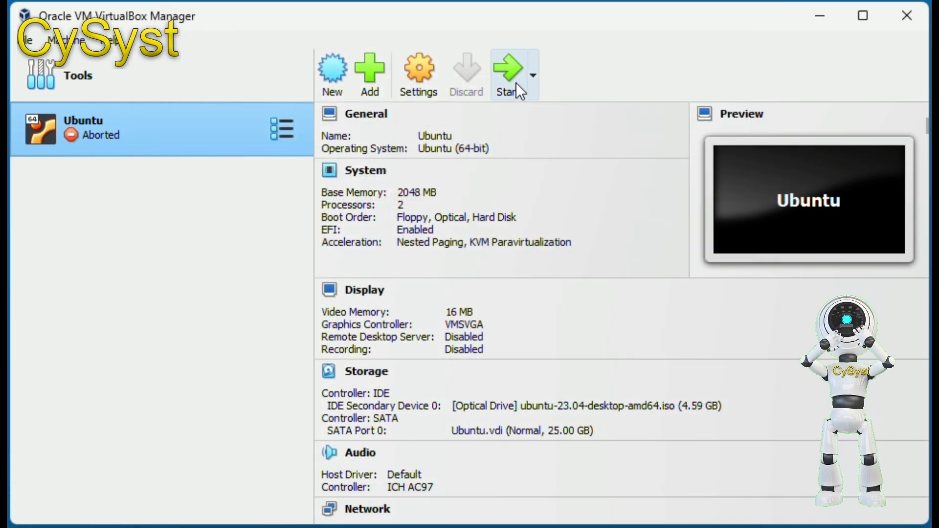
left_click(515, 74)
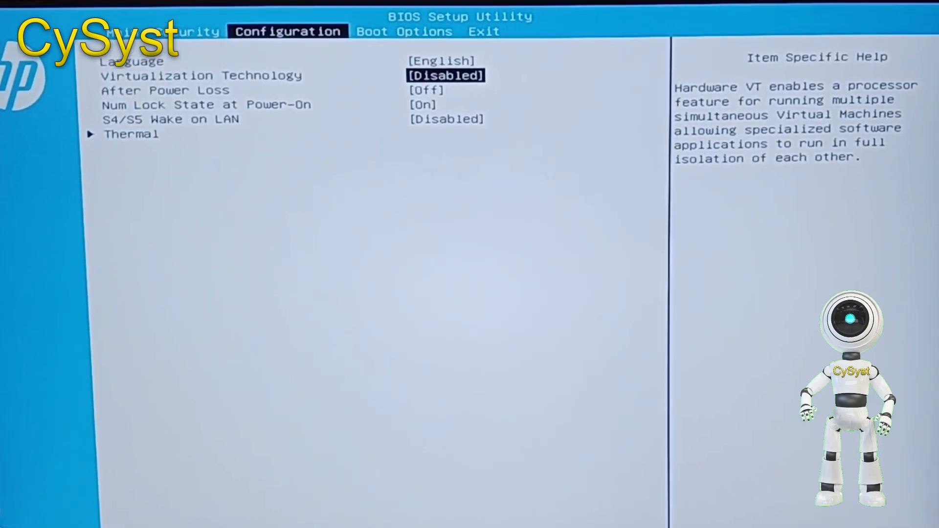
Set Virtualization Technology to Enabled in the computer's BIOS configuration and save the setup.
key("Return")
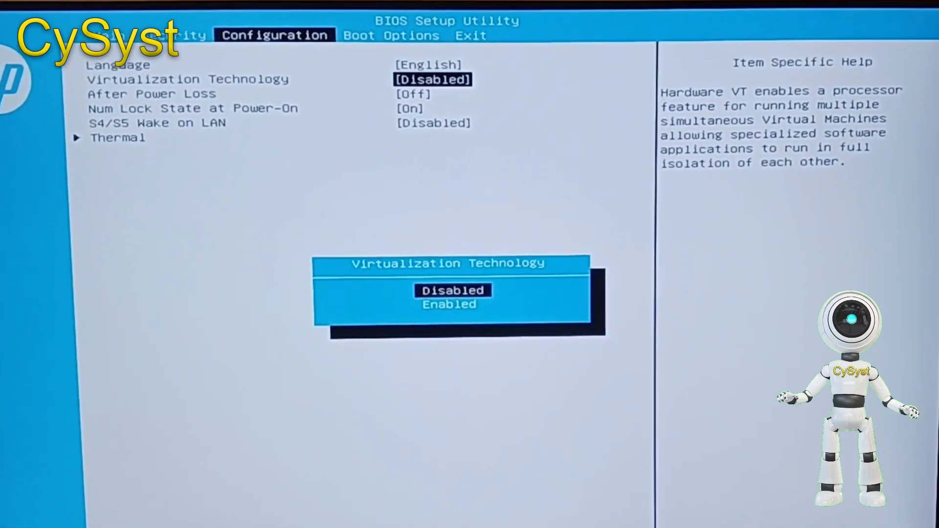
key("Down")
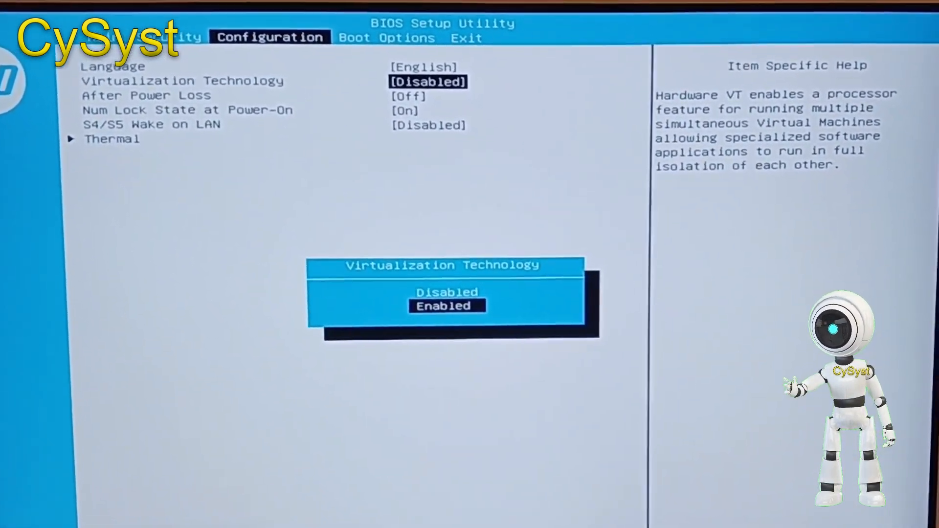
key("Return")
key("F10")
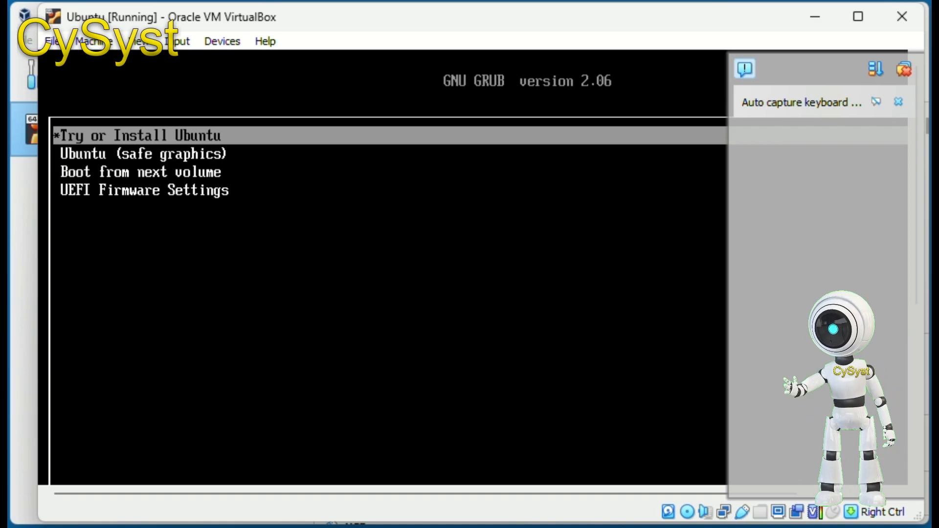
Boot the virtual machine with Try or Install Ubuntu and choose Install Ubuntu in the installer.
key("Return")
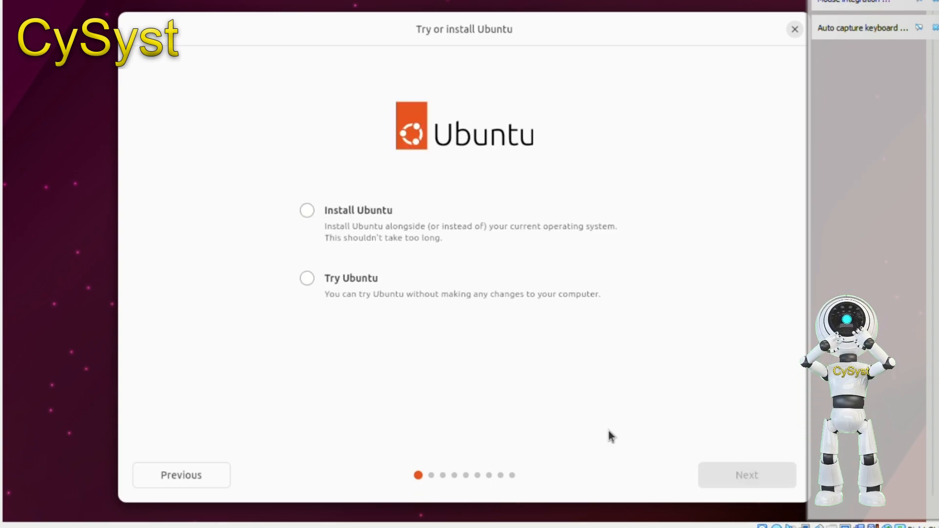
left_click(307, 210)
left_click(739, 473)
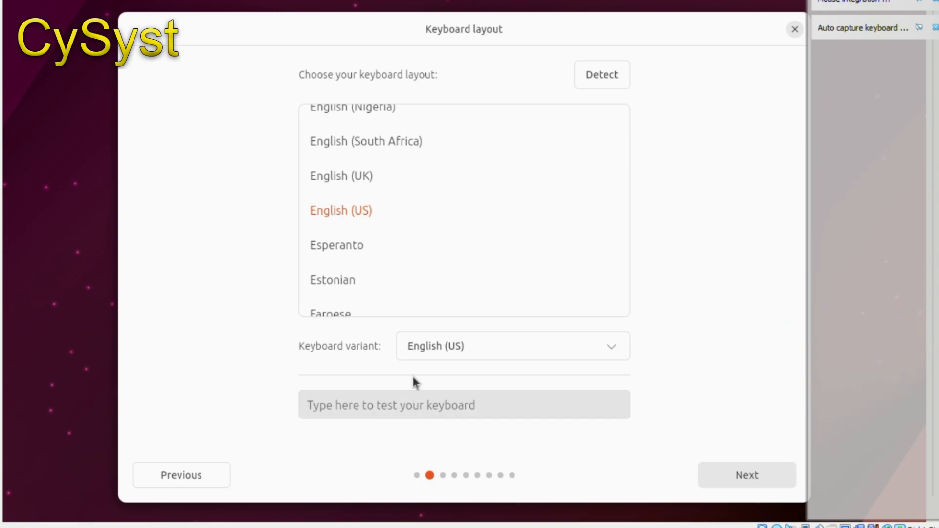
Accept the English (US) keyboard layout, wired connection and Normal installation options in the Ubuntu installer.
left_click(699, 471)
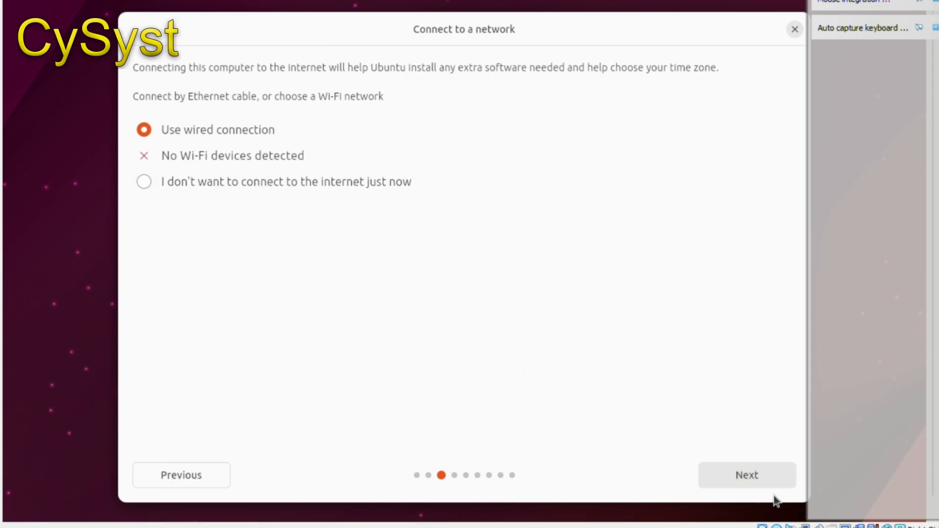
left_click(754, 484)
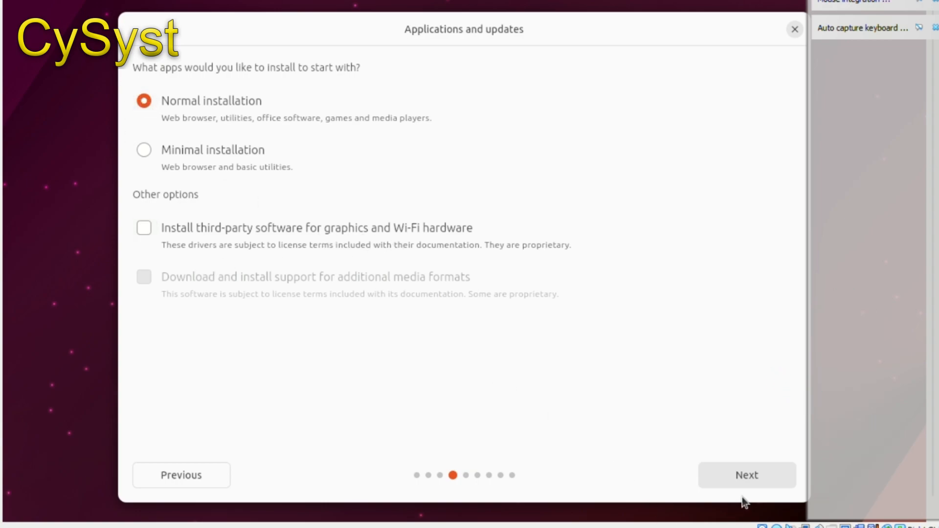
left_click(731, 485)
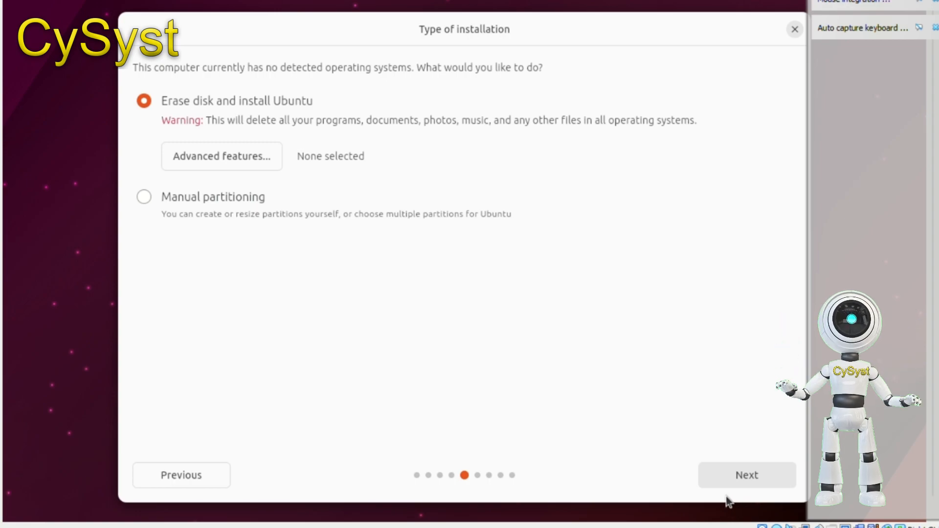
Keep Erase disk and install Ubuntu, confirm installing with the listed partition changes, and continue without choosing a timezone.
left_click(739, 480)
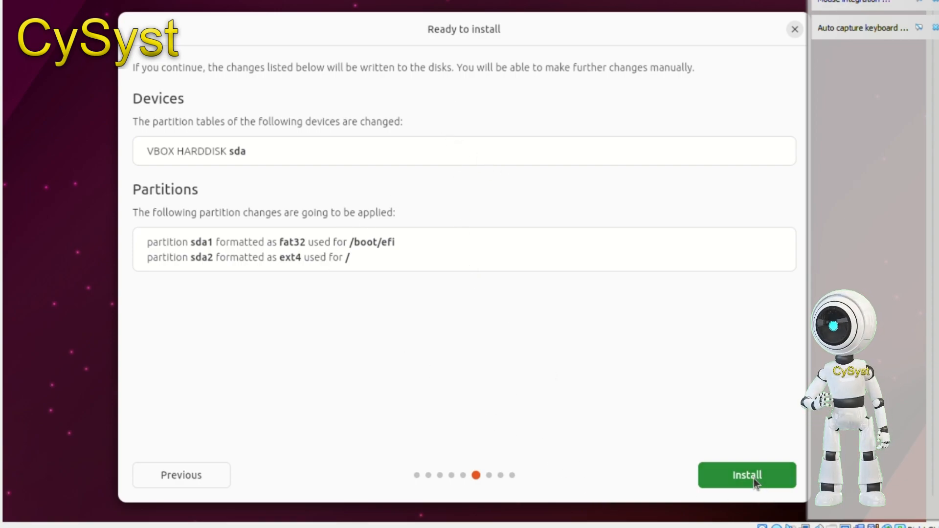
left_click(734, 474)
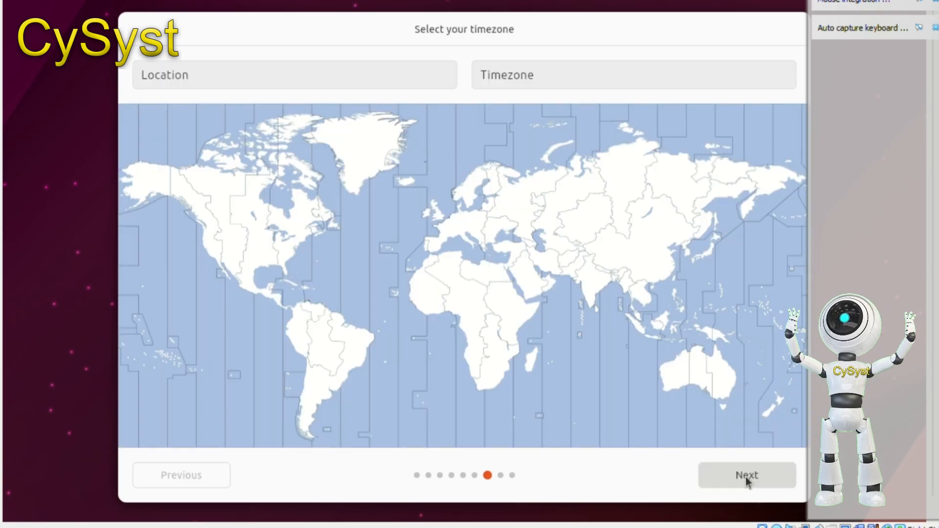
left_click(745, 475)
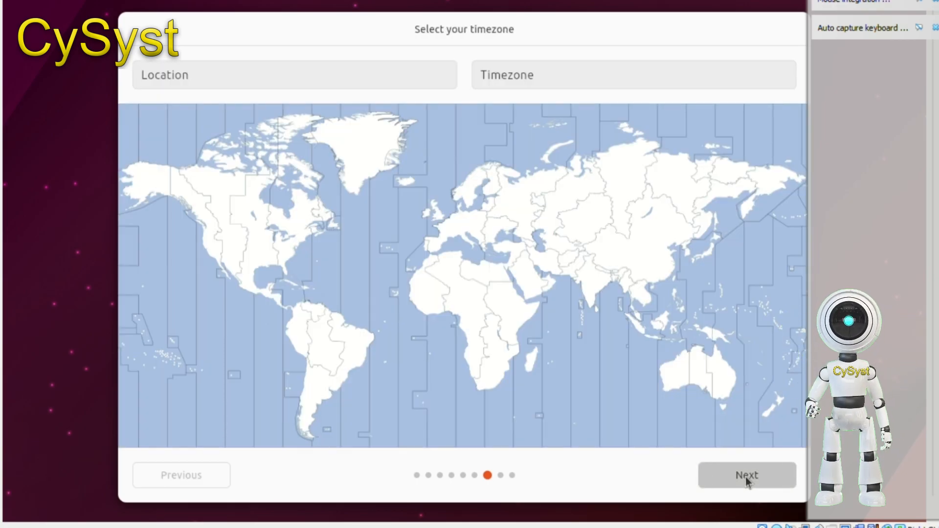
Enter cysyst as the account's name and keep the suggested computer name cysyst-VirtualBox and username.
left_click(251, 78)
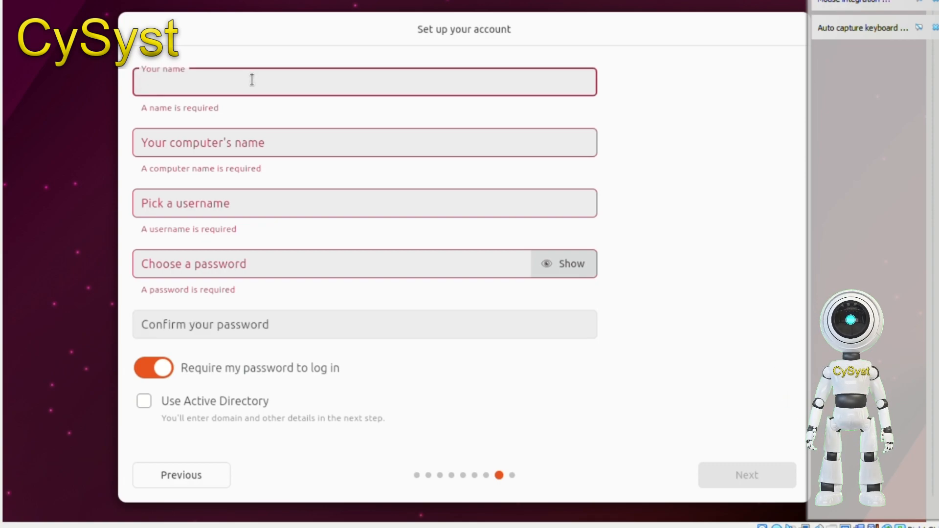
type("cysyst")
key("Tab")
key("Tab")
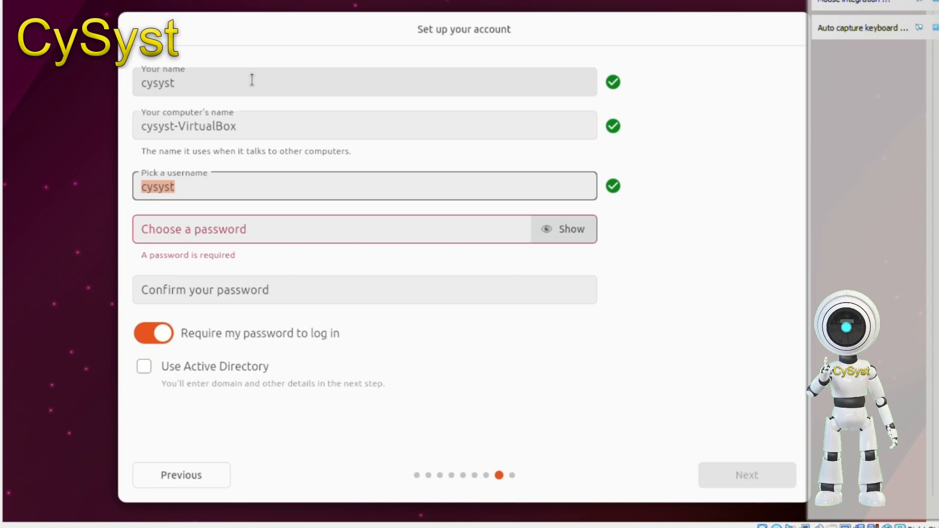
Enter and confirm the account password with login password required, and continue with the Light theme.
key("Tab")
type("•••••••••")
key("Tab")
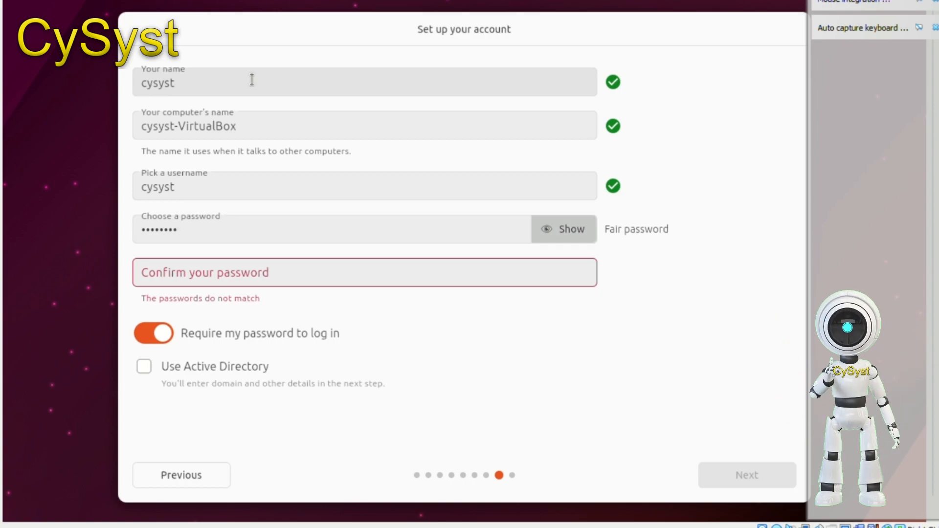
key("Tab")
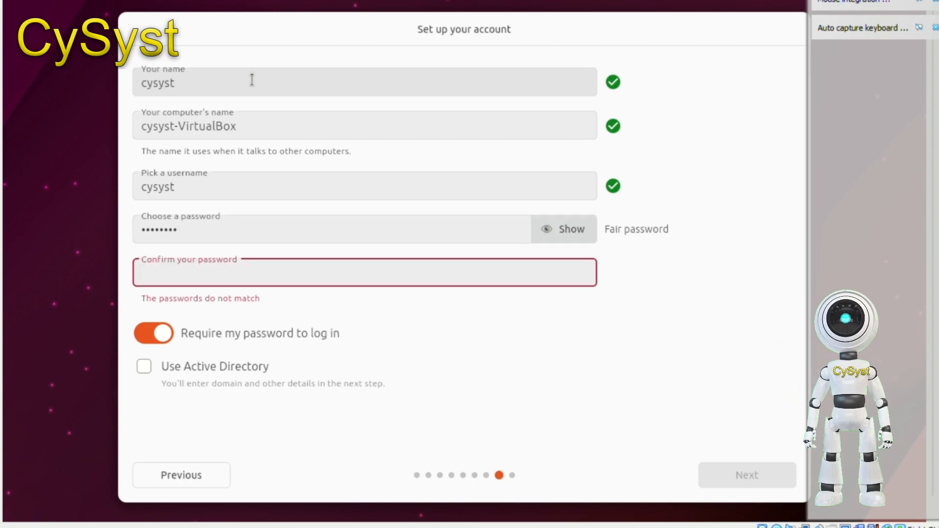
type("•••••••")
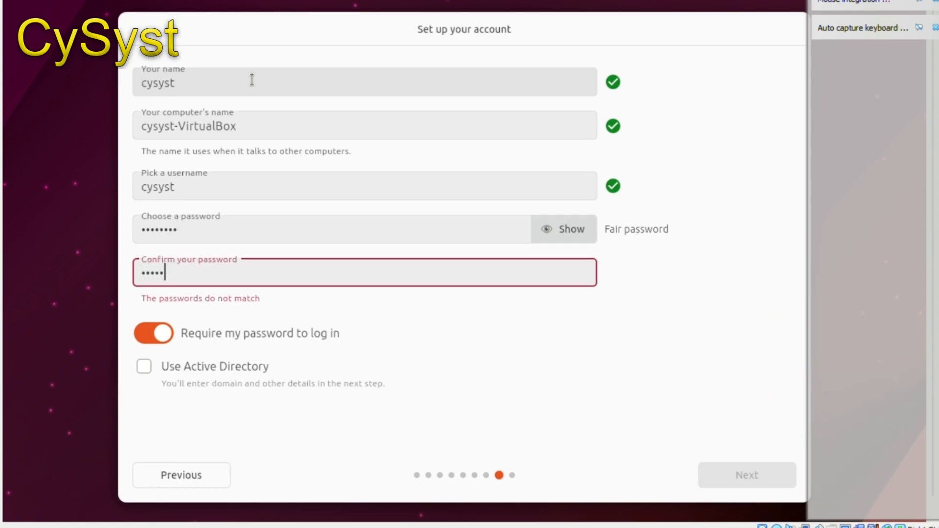
type("••")
key("Tab")
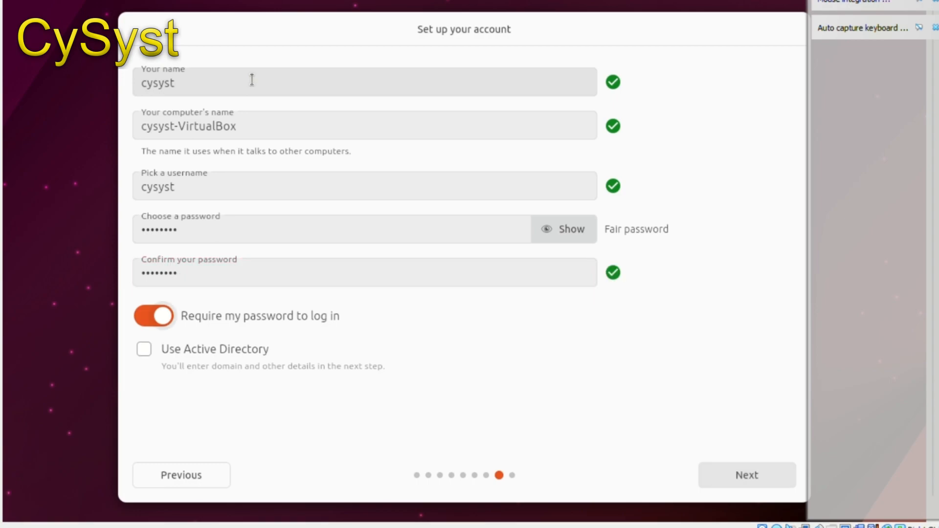
left_click(739, 475)
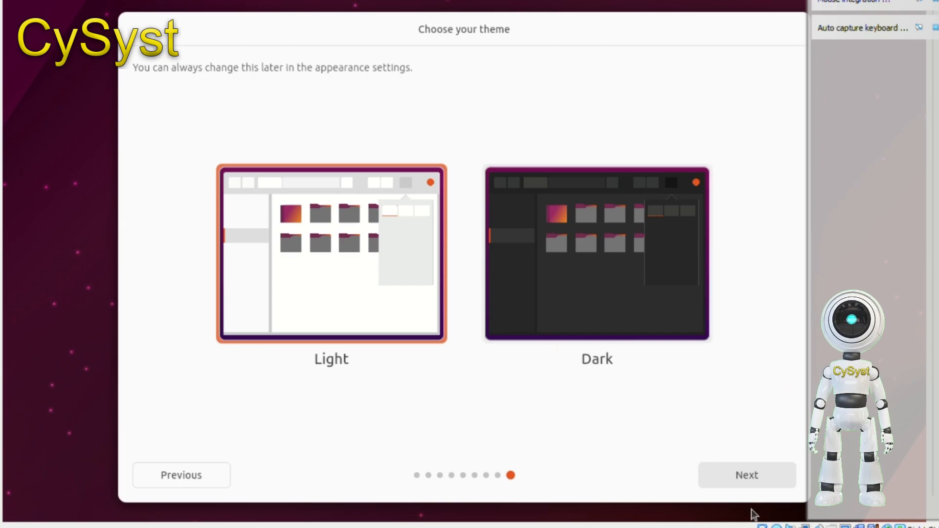
left_click(734, 475)
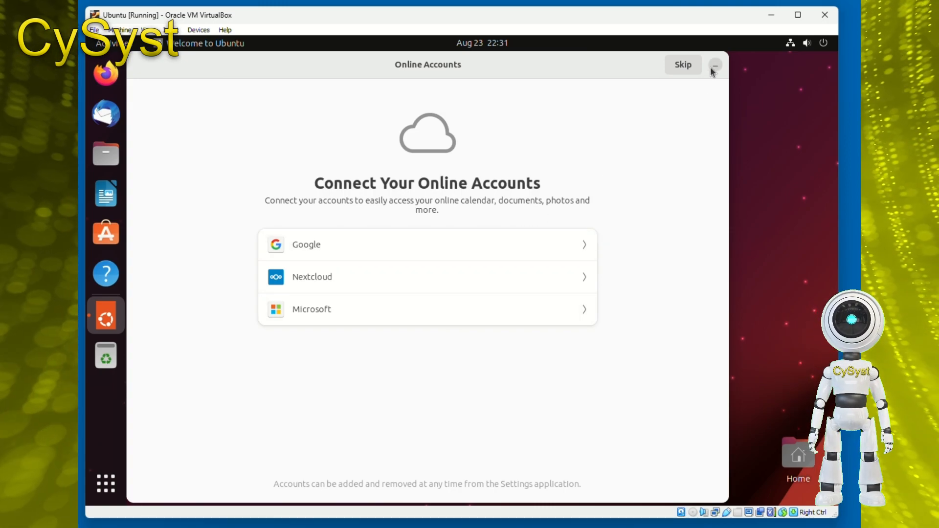
Finish the Welcome to Ubuntu setup without connecting online accounts, and enlarge the virtual machine window.
left_click(690, 65)
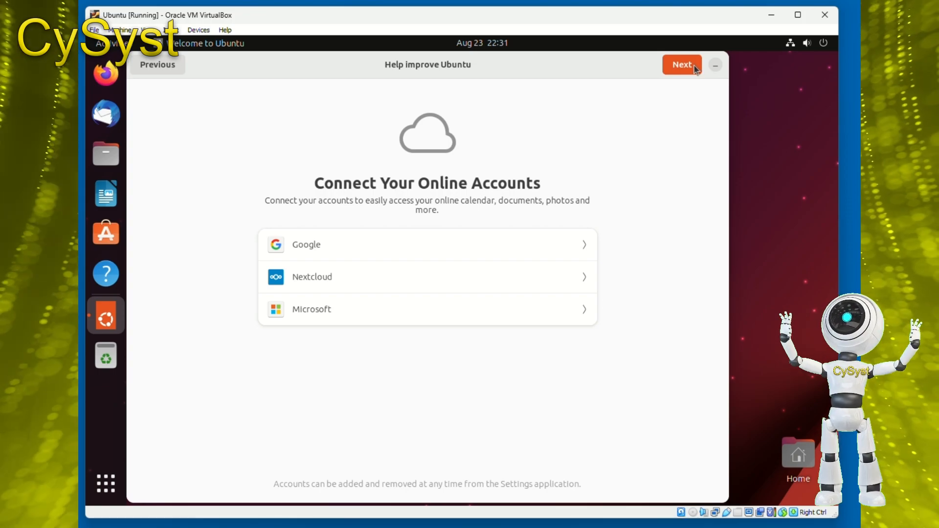
left_click(689, 67)
left_click(689, 68)
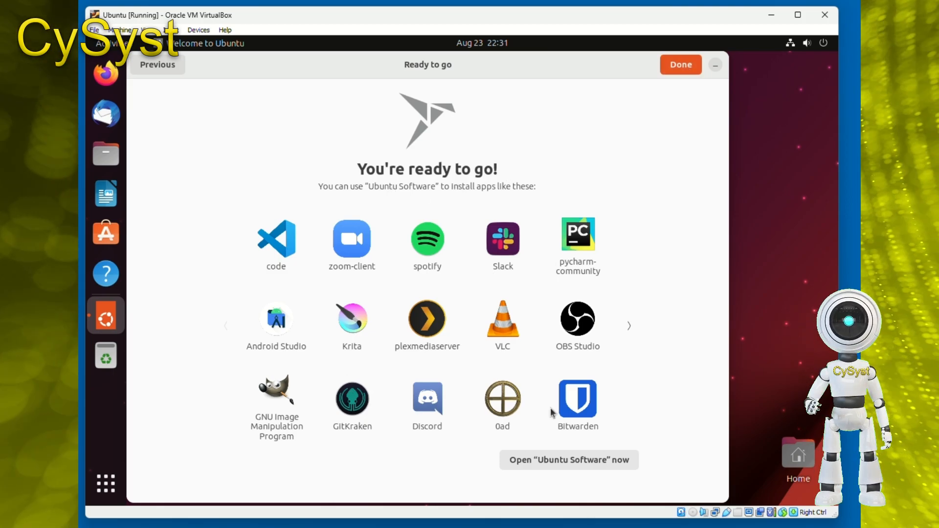
left_click(689, 70)
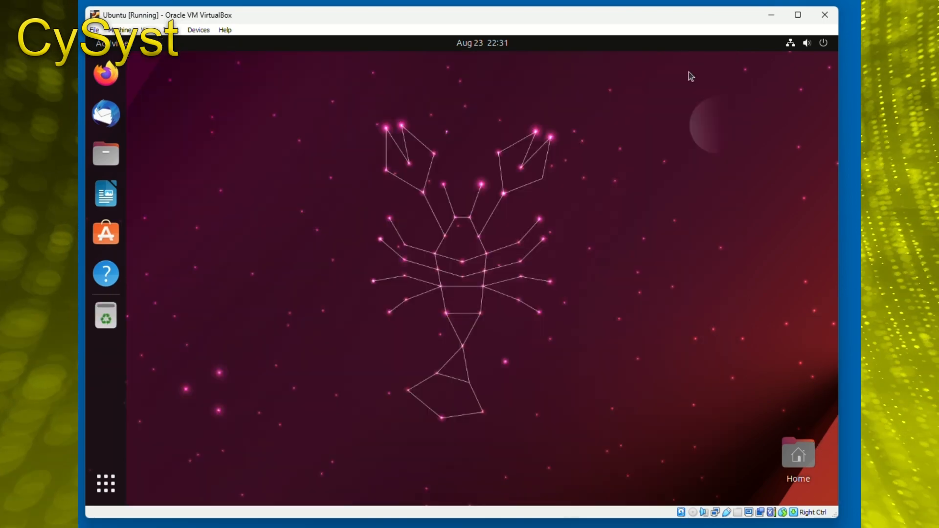
left_click(798, 17)
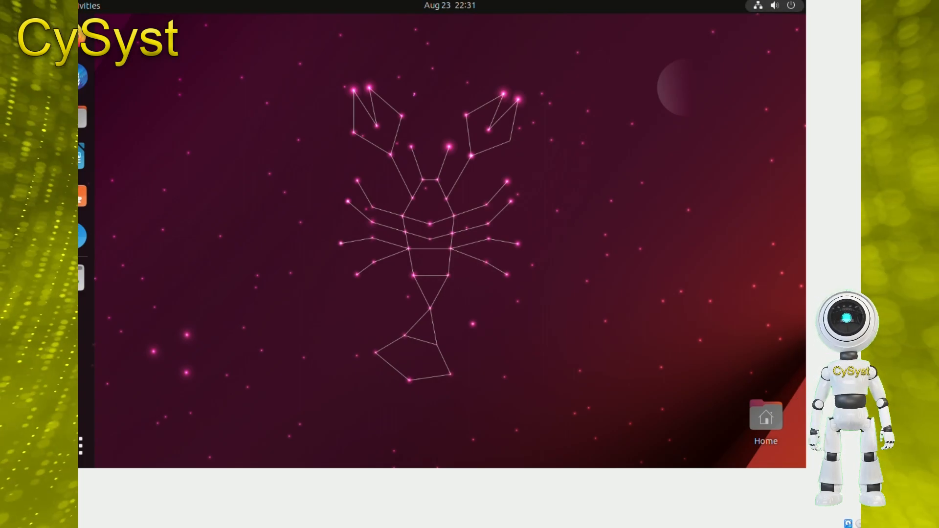
left_click(860, 0)
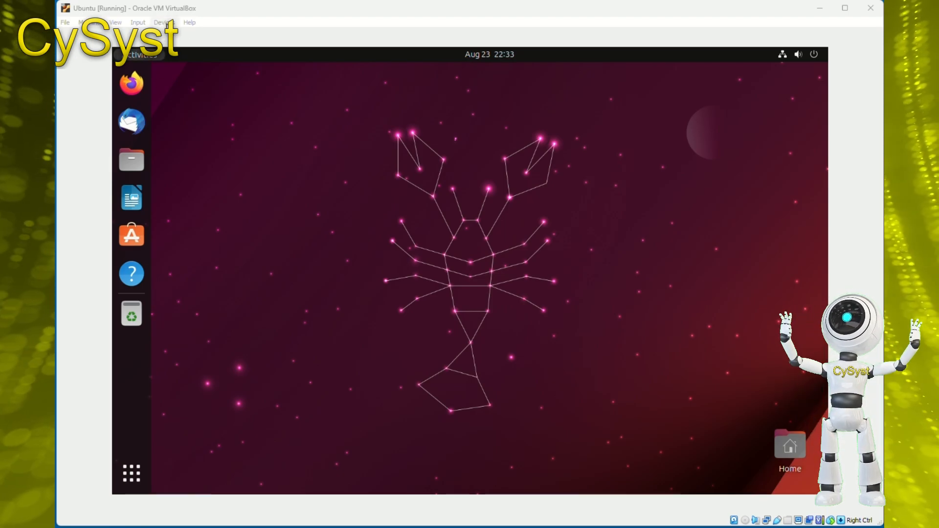
Insert the Guest Additions CD image, run its software in Ubuntu and authenticate with the account password.
left_click(164, 23)
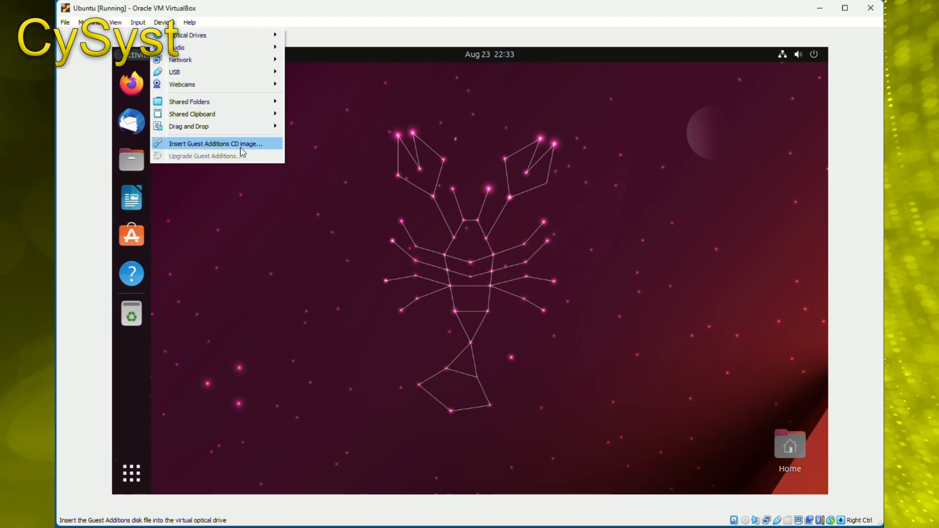
left_click(212, 145)
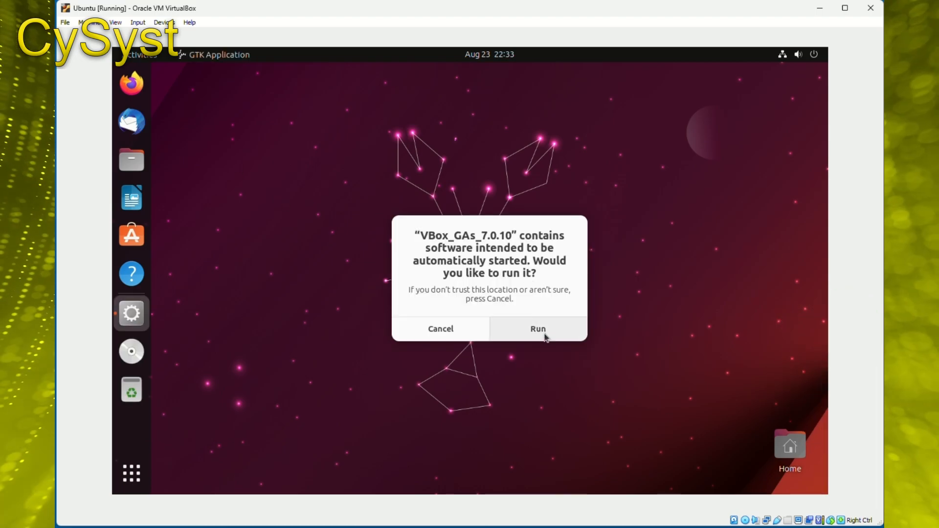
left_click(545, 337)
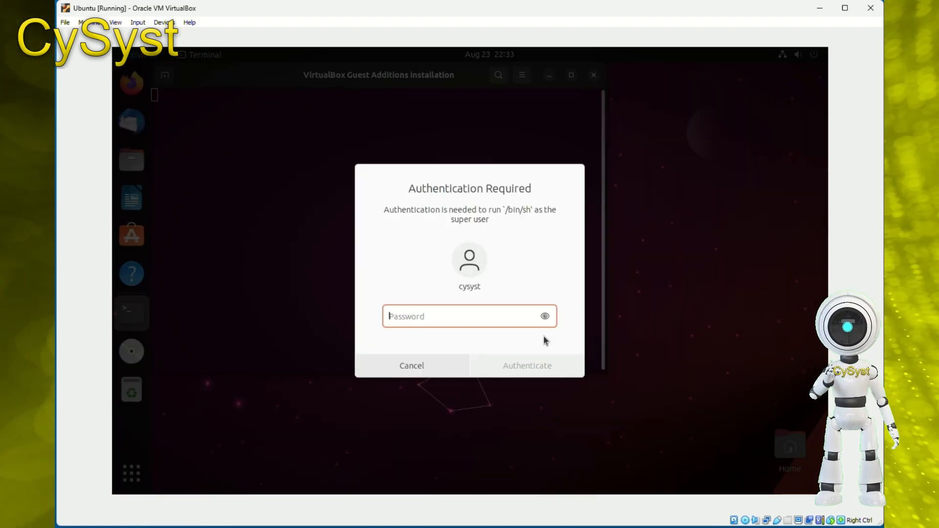
type("********")
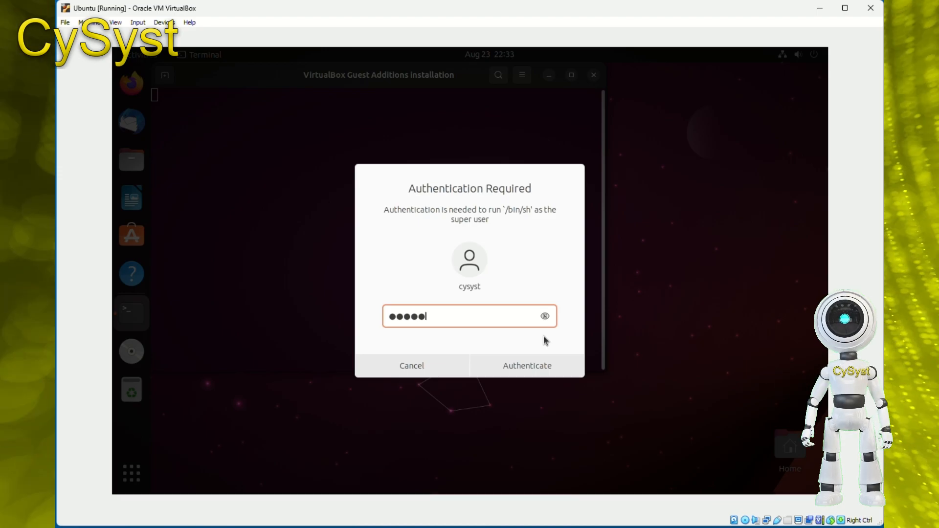
type("*")
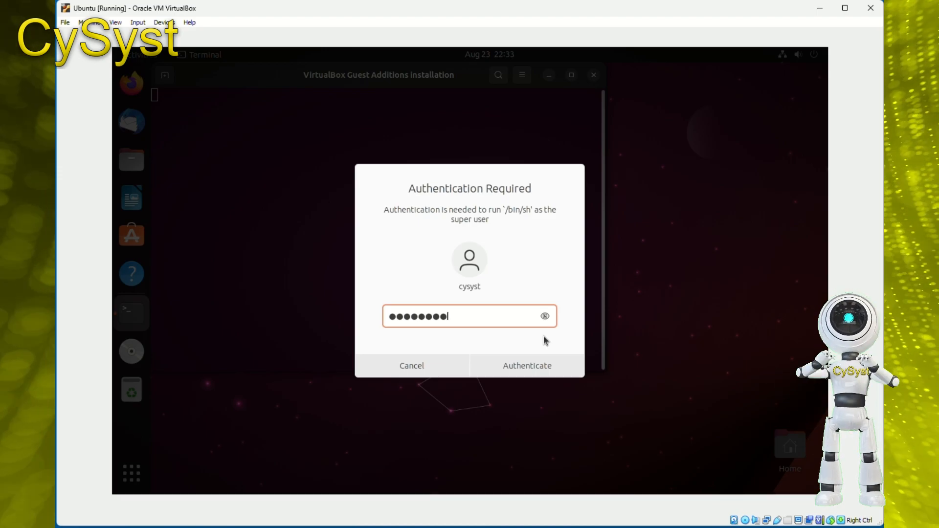
left_click(527, 366)
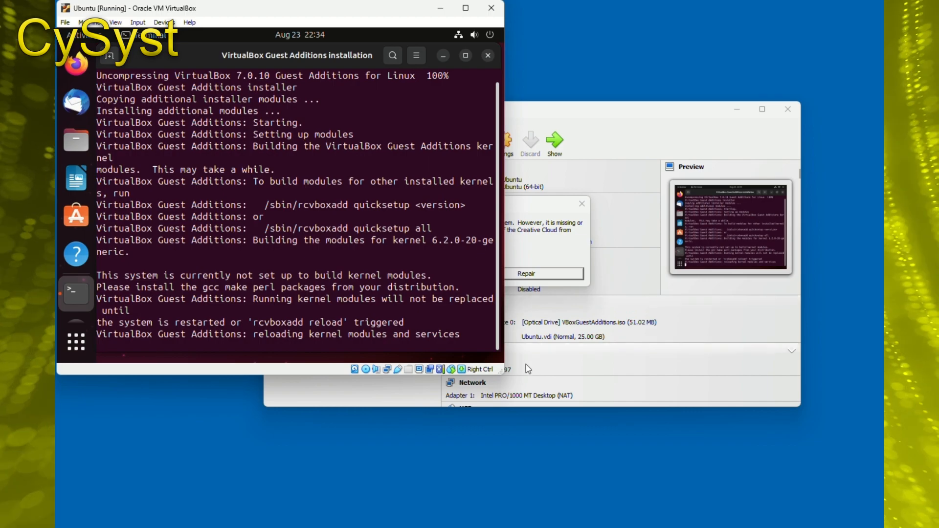
Resize the virtual machine window to a larger desktop area and close the VirtualBox Guest Additions installation terminal.
left_click_drag(503, 373, 831, 459)
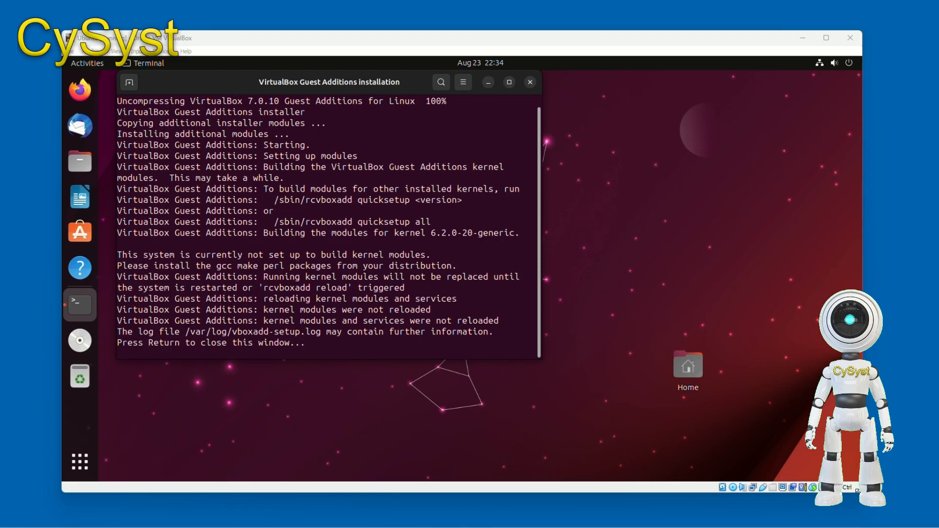
mouse_move(861, 492)
left_mouse_down()
mouse_move(733, 415)
mouse_move(830, 472)
mouse_move(807, 446)
mouse_move(873, 495)
left_mouse_up()
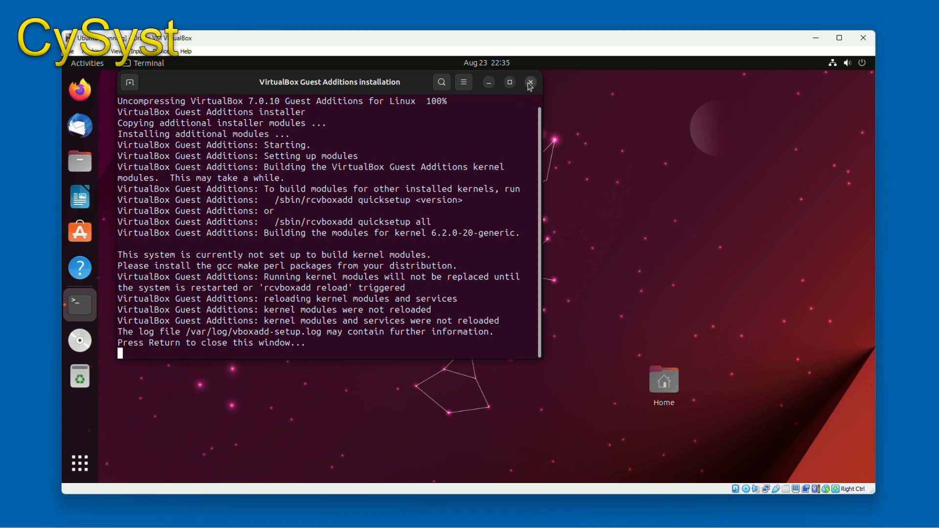
left_click(531, 83)
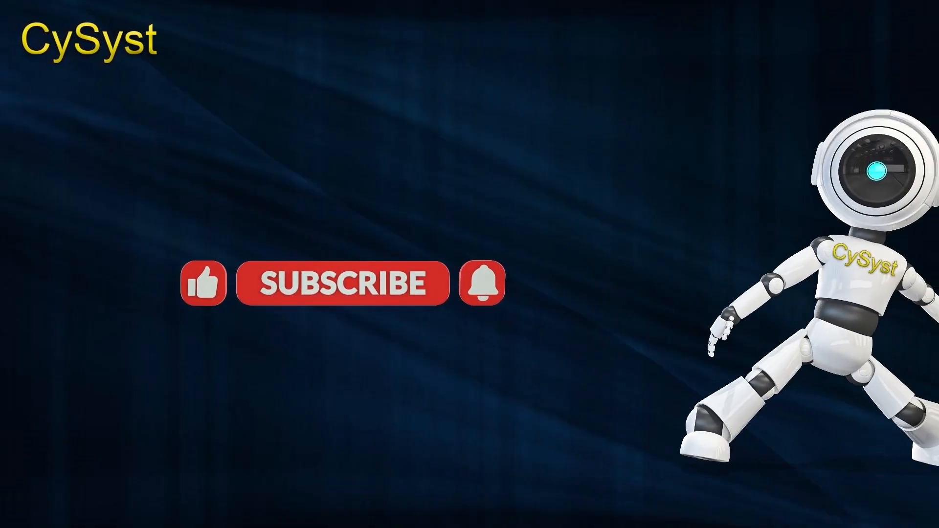